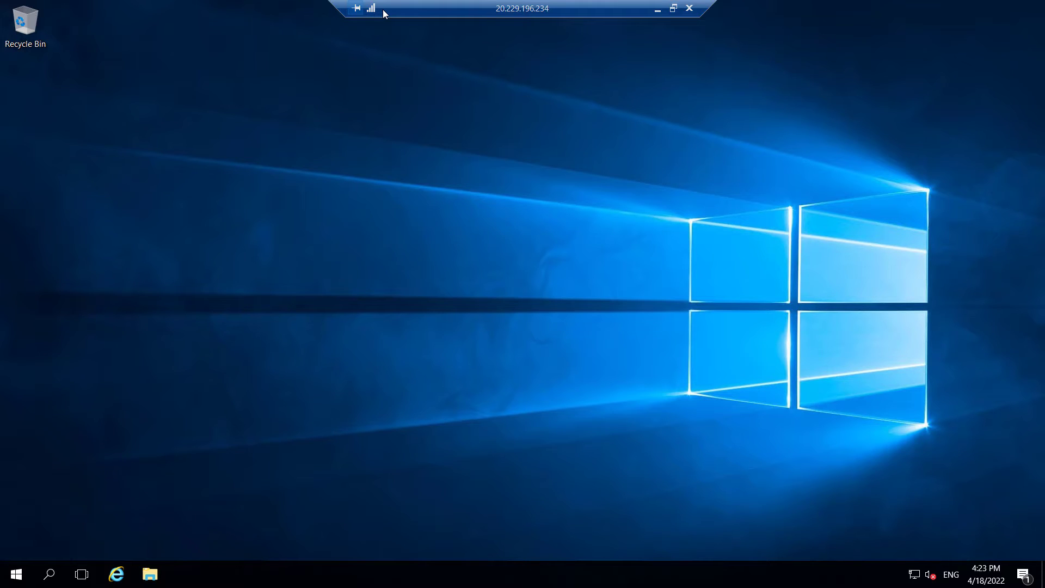
# - In Internet Explorer, make sure File download is set to Enable in the Internet zone's custom security settings
pyautogui.click(116, 575)
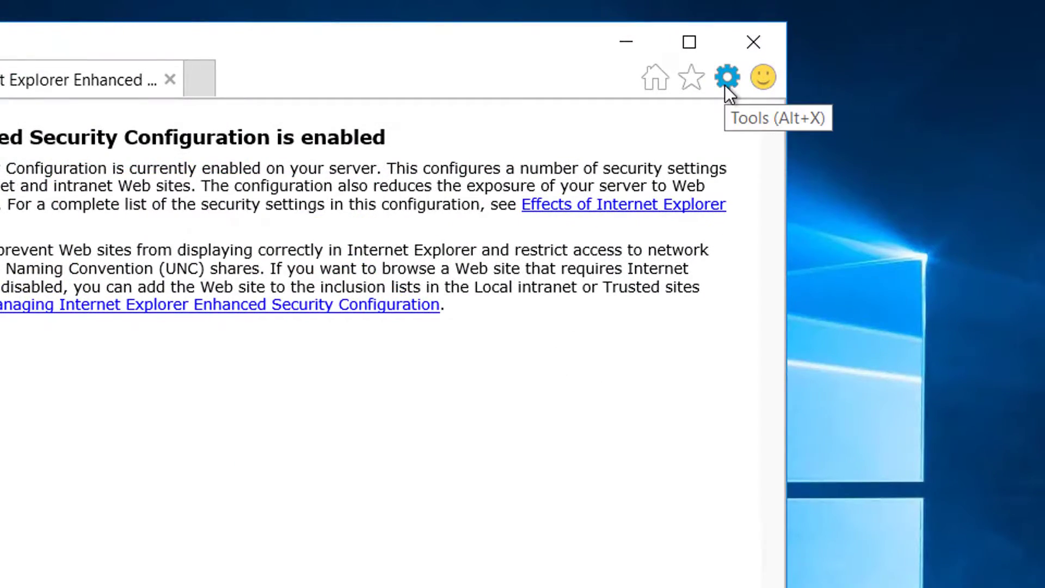
pyautogui.click(726, 82)
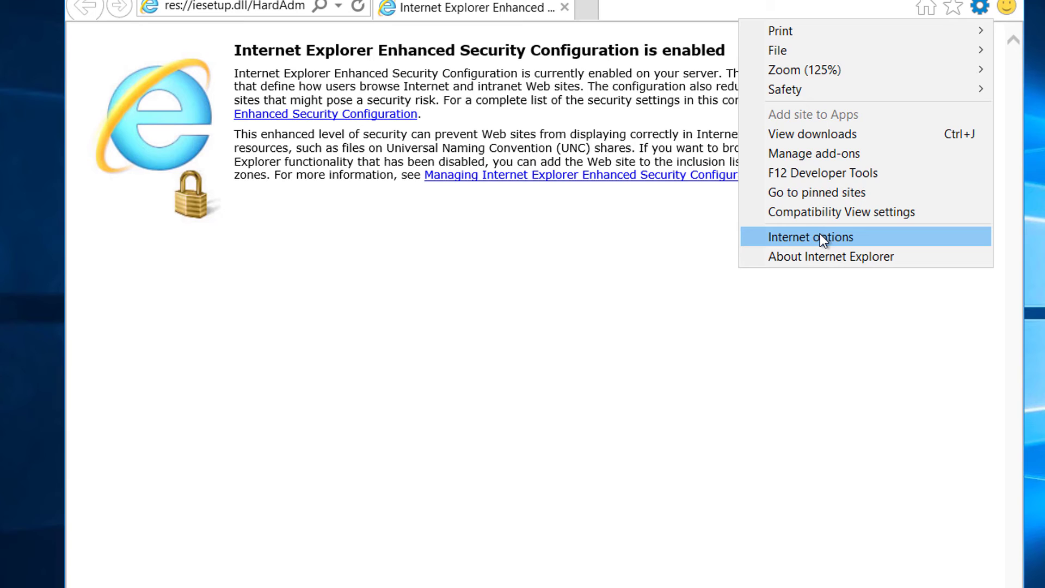
pyautogui.click(865, 238)
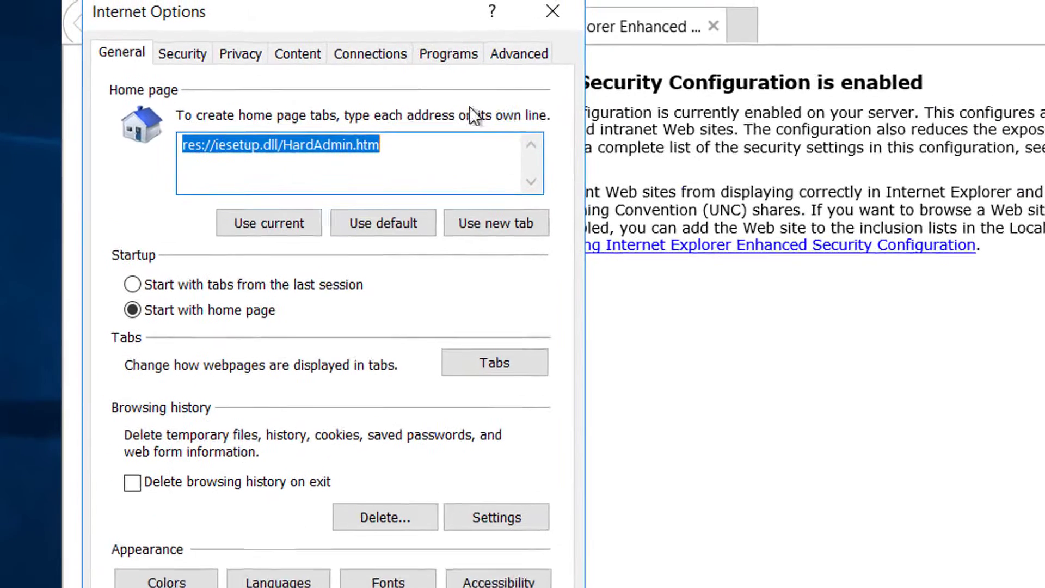
pyautogui.click(181, 57)
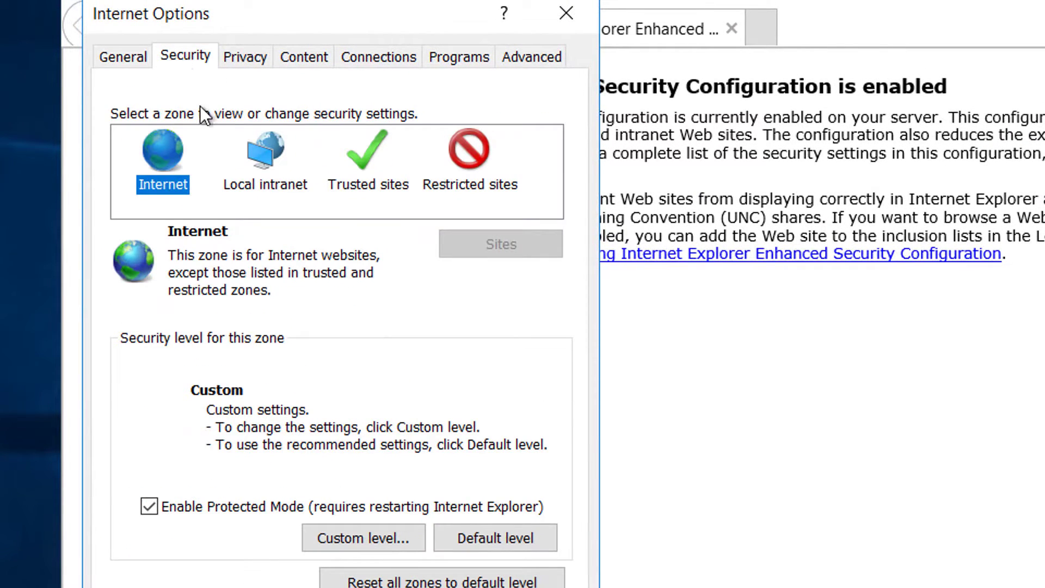
pyautogui.click(390, 544)
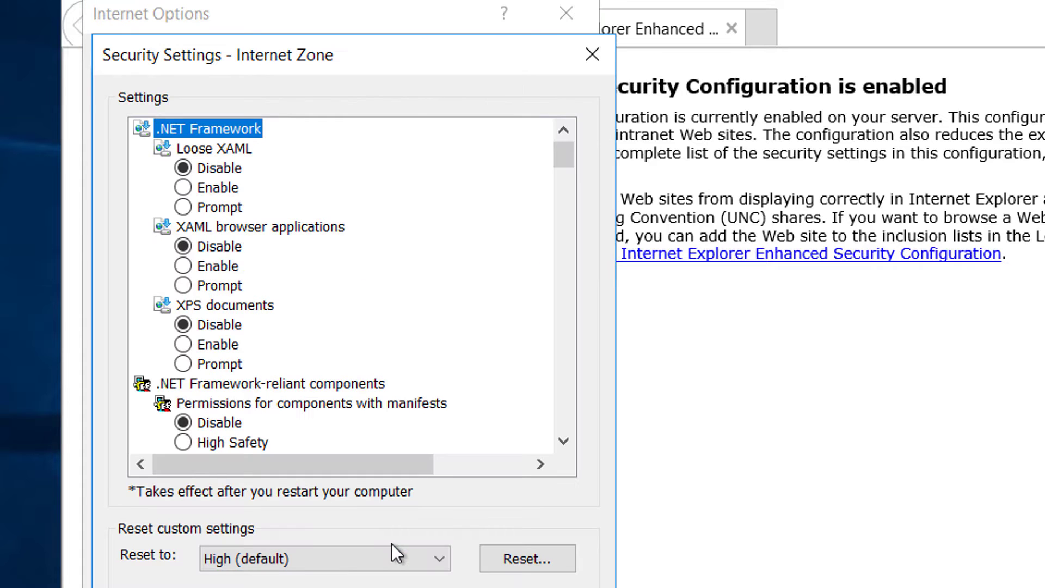
pyautogui.moveTo(561, 155); pyautogui.dragTo(559, 266)
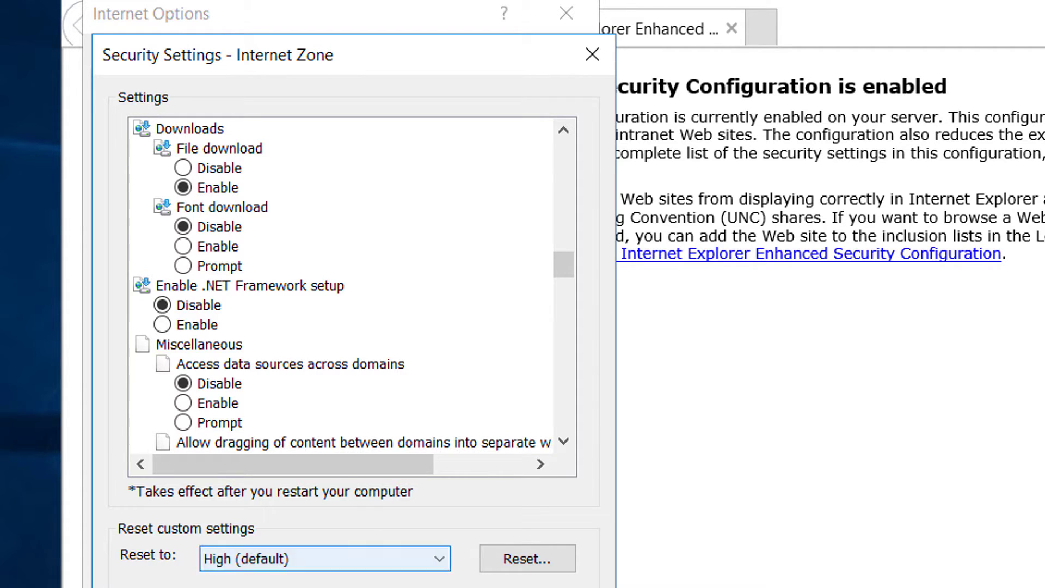
pyautogui.press('Return')
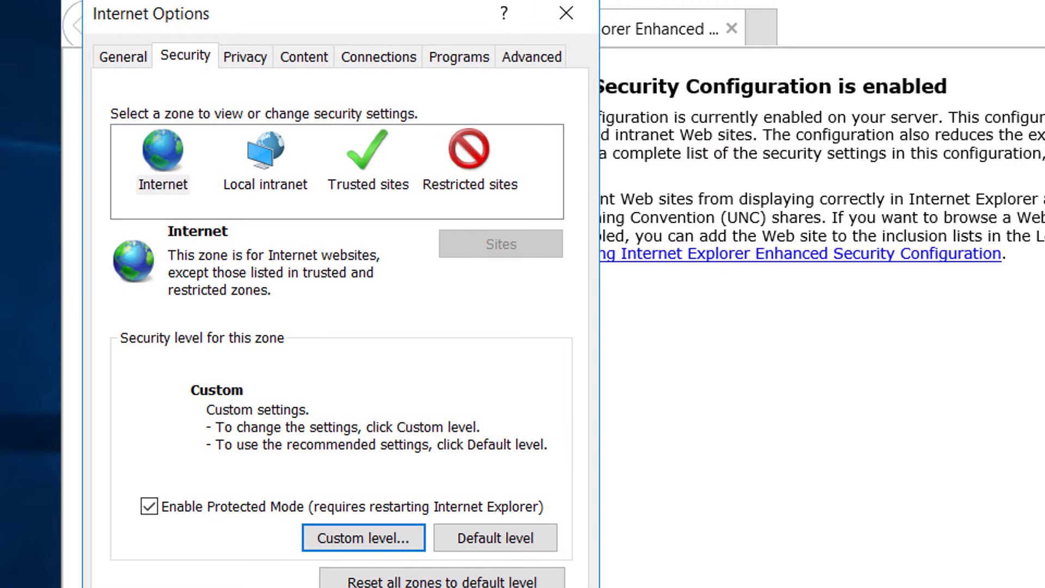
pyautogui.press('Escape')
# - Search Bing for chrome and open the Google Chrome download page at google.com/chrome
pyautogui.click(309, 29)
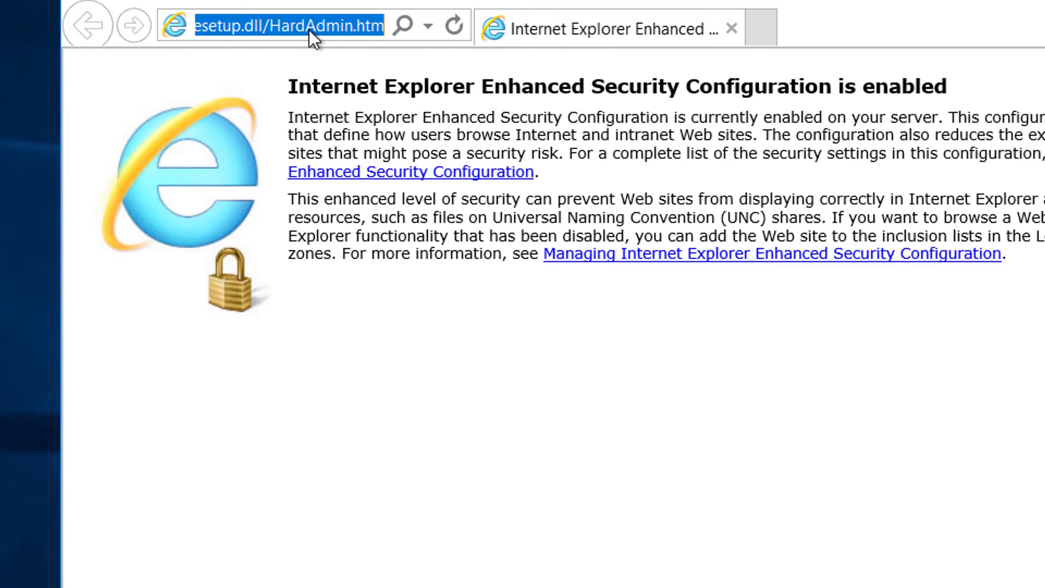
pyautogui.write('chrome')
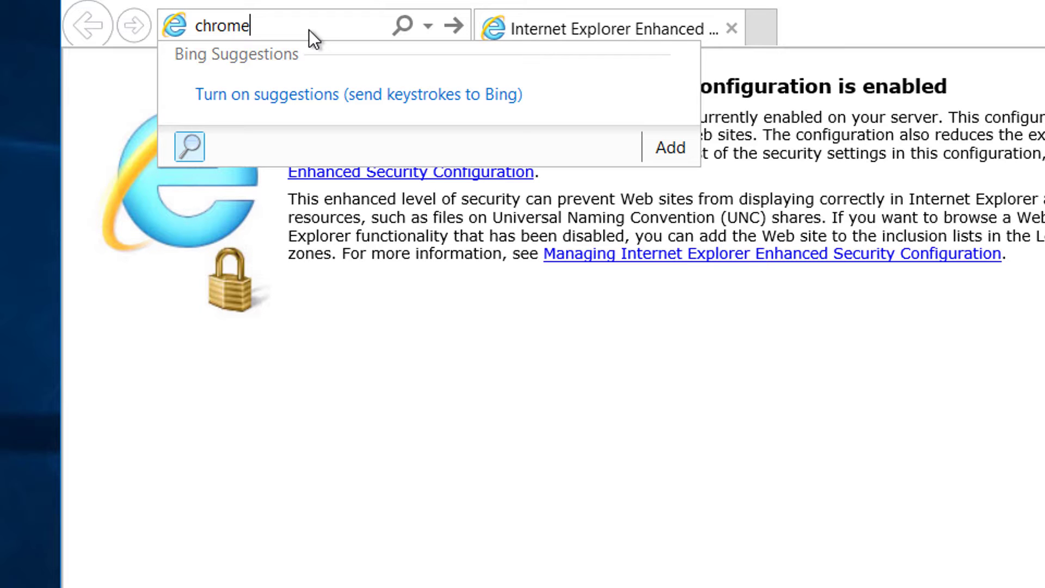
pyautogui.press('Return')
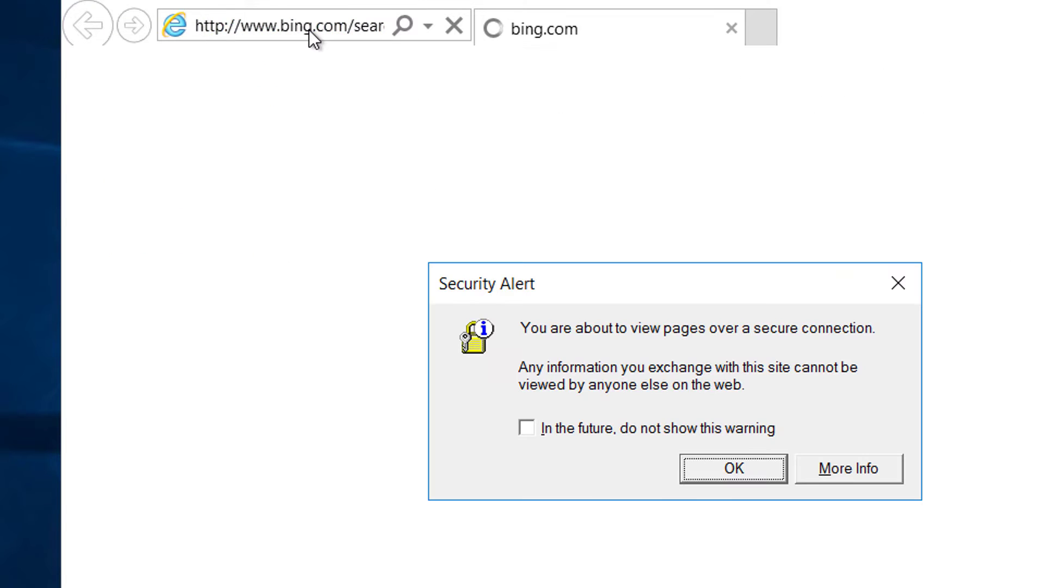
pyautogui.click(734, 469)
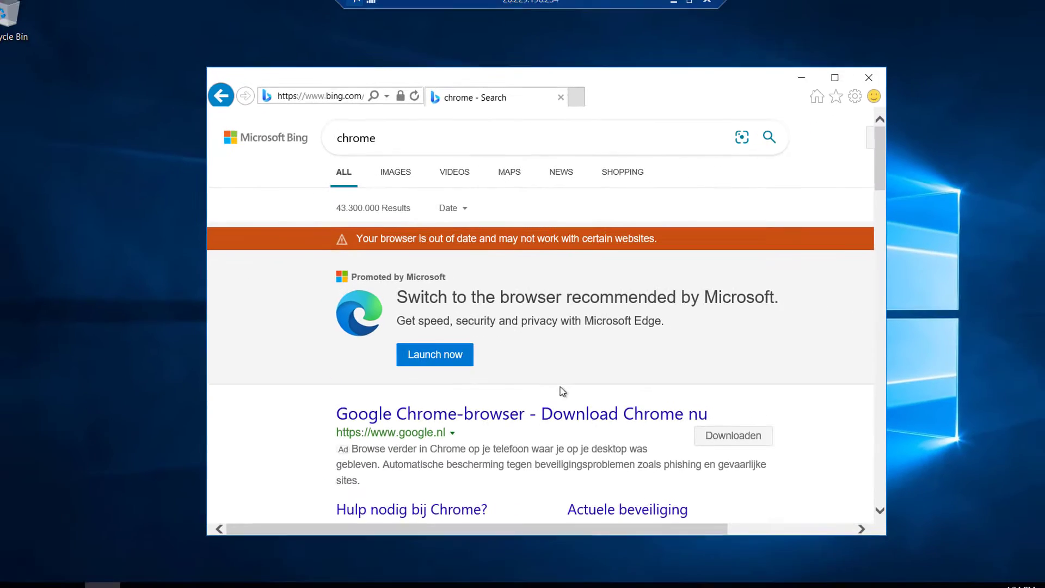
pyautogui.moveTo(854, 159); pyautogui.dragTo(855, 227)
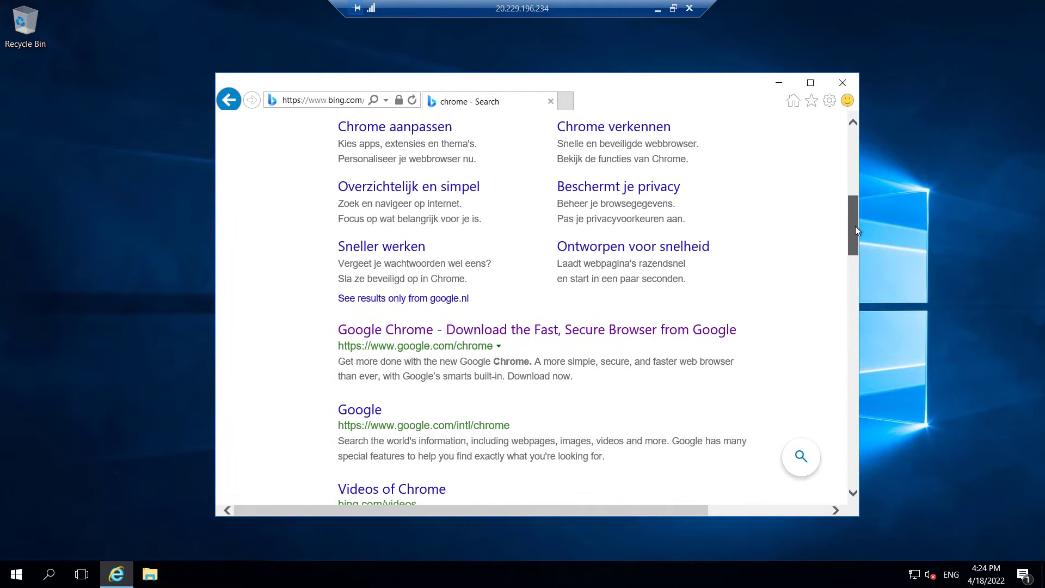
pyautogui.click(606, 330)
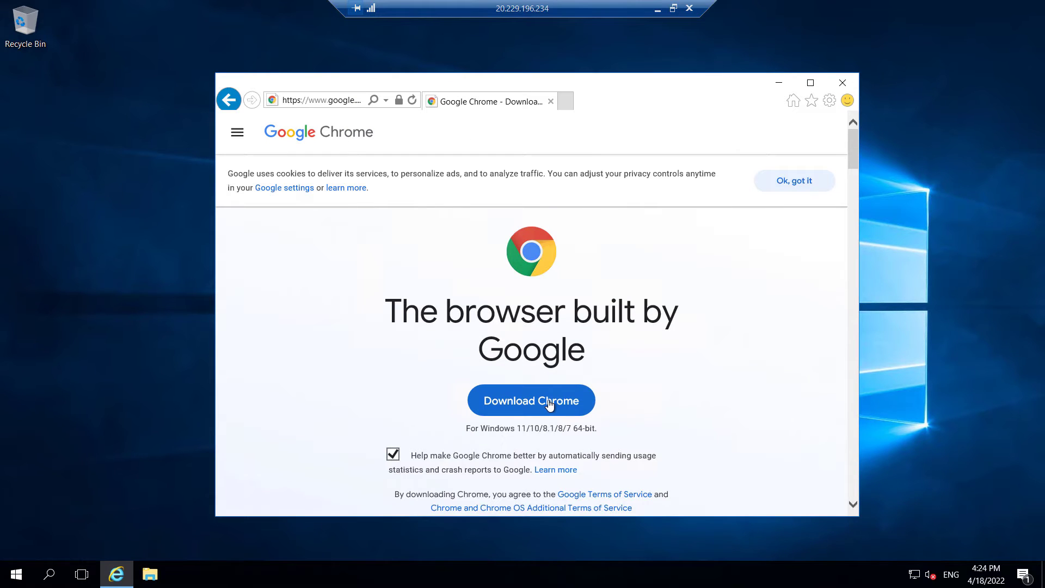
# - Start the Chrome download and add the blocked googleadservices.com and doubleclick.net sites to the Trusted sites zone
pyautogui.click(549, 404)
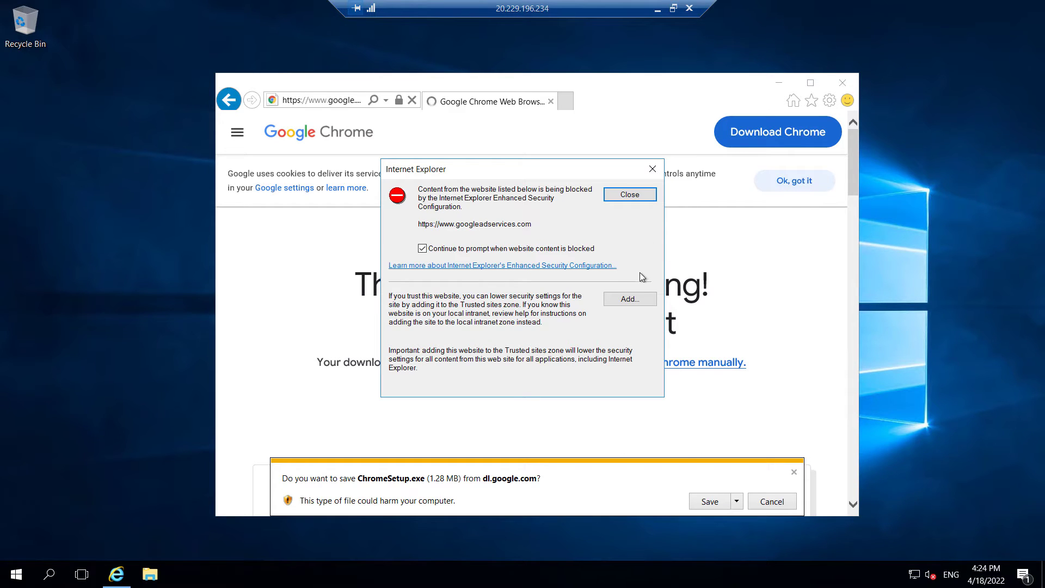
pyautogui.click(636, 299)
pyautogui.click(593, 268)
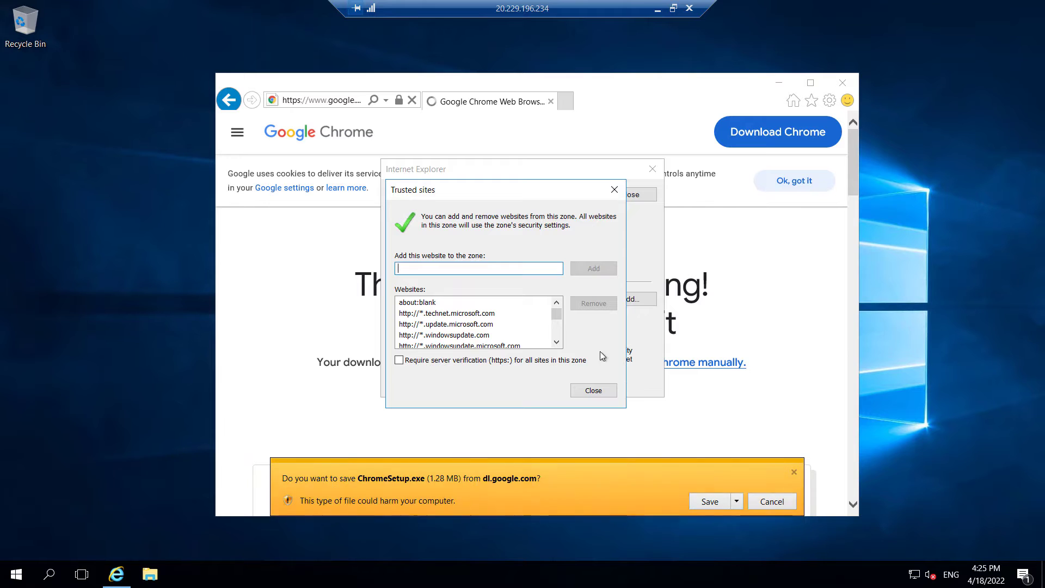
pyautogui.click(599, 389)
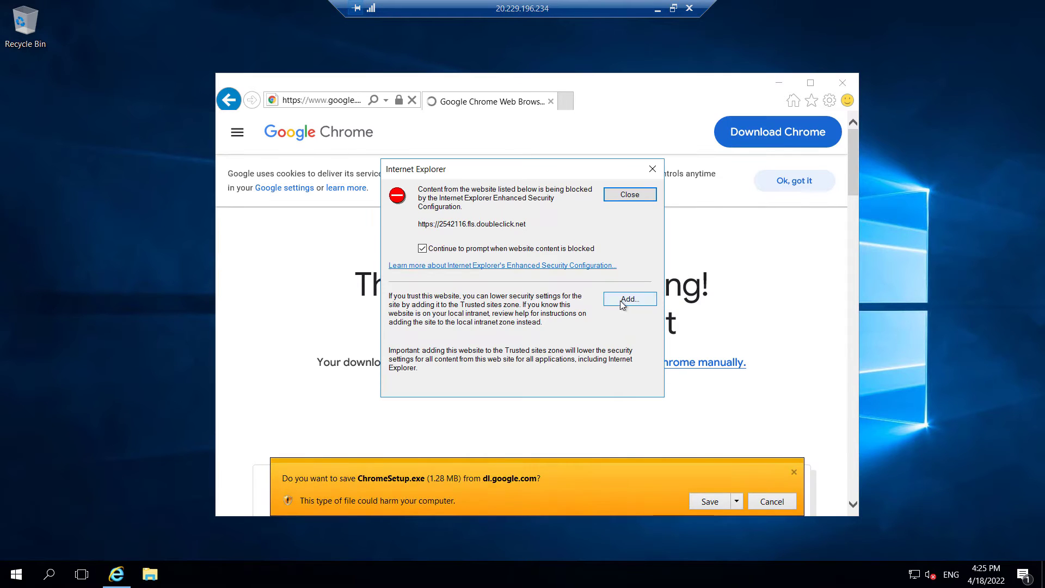
pyautogui.click(630, 299)
pyautogui.click(599, 270)
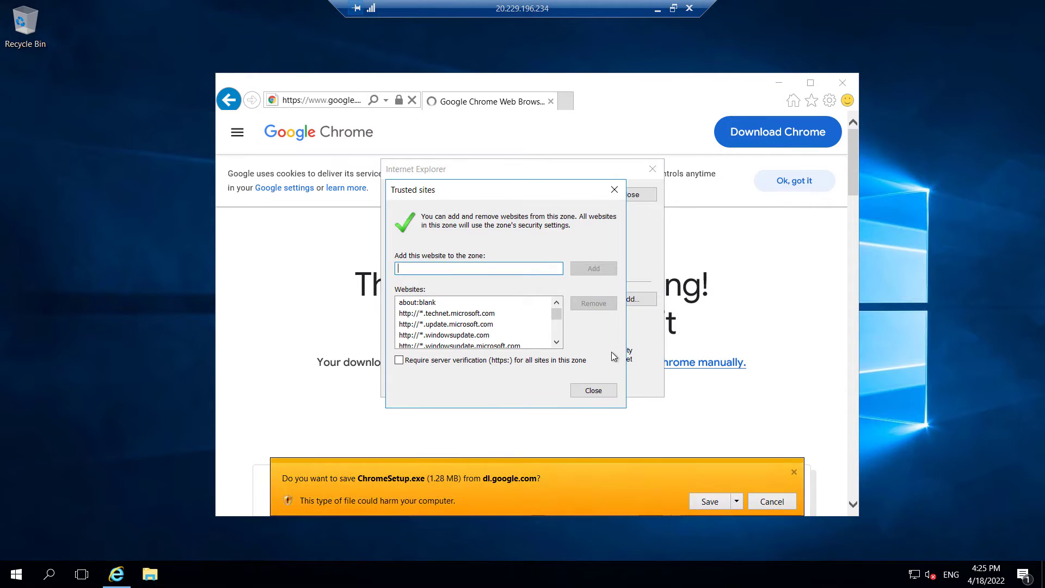
pyautogui.click(602, 392)
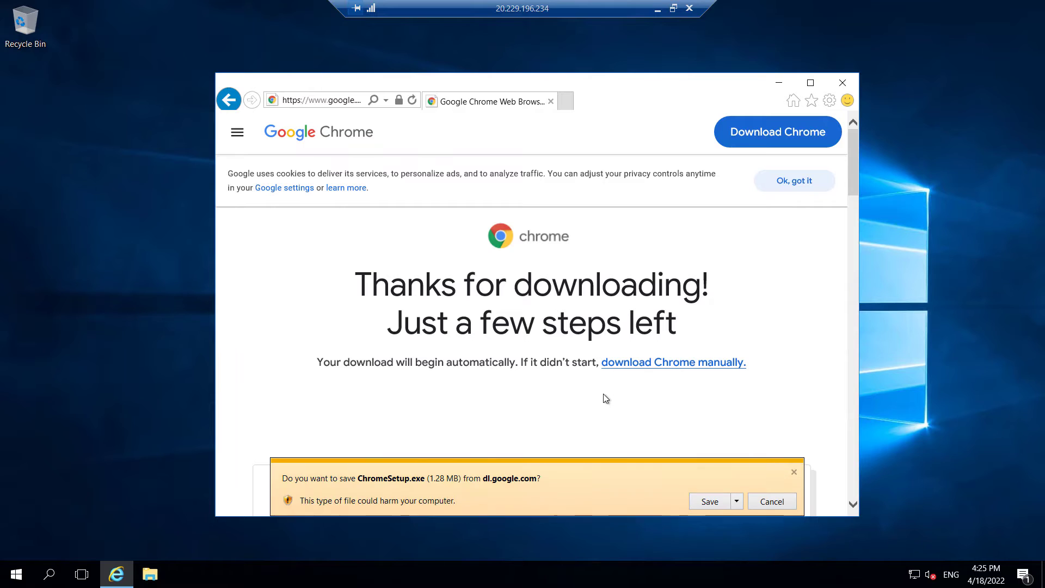
# - Save and run ChromeSetup.exe to install Chrome, and close the Internet Explorer window
pyautogui.click(716, 501)
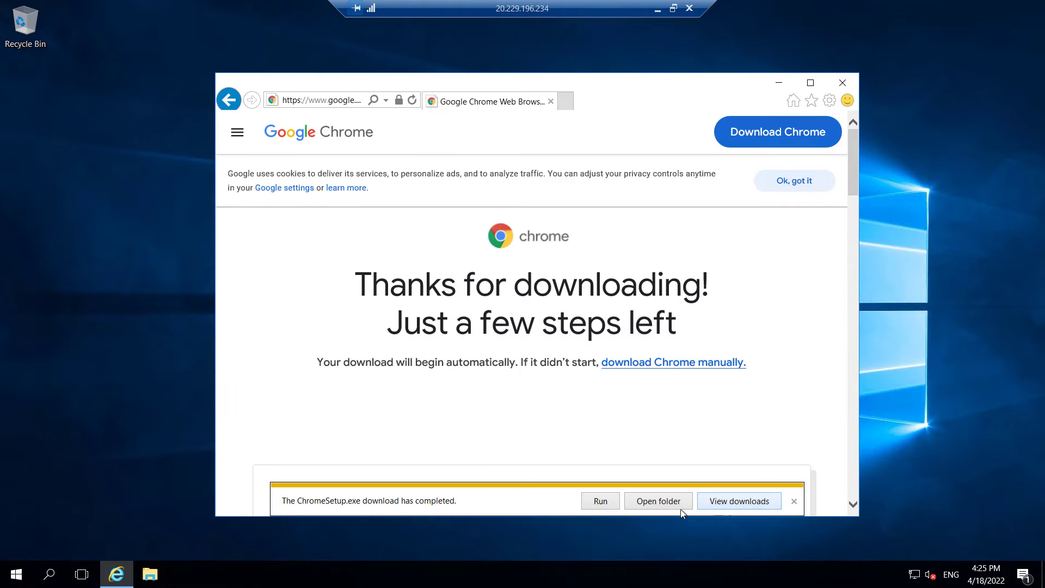
pyautogui.click(593, 500)
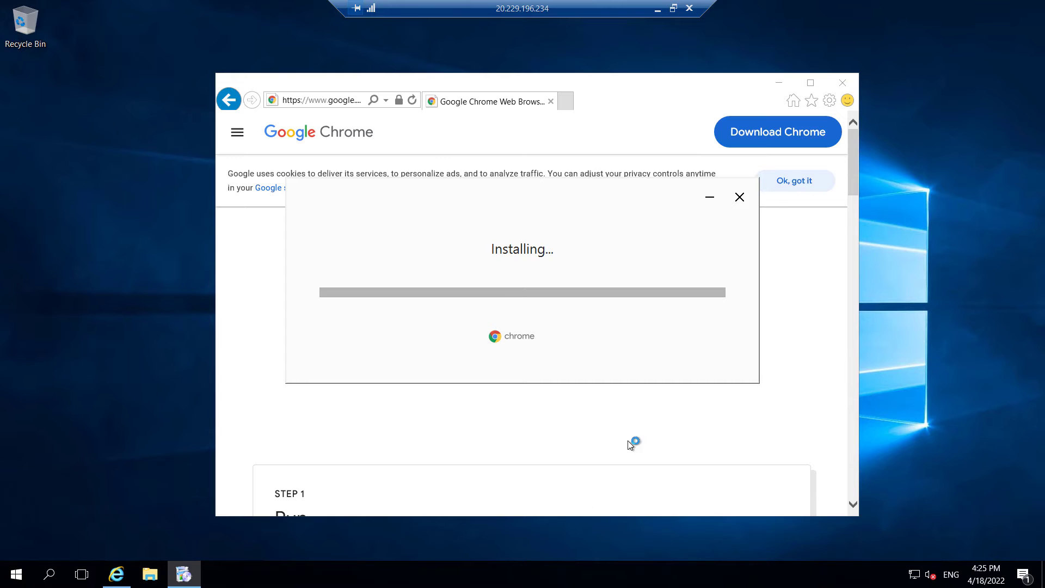
pyautogui.click(842, 84)
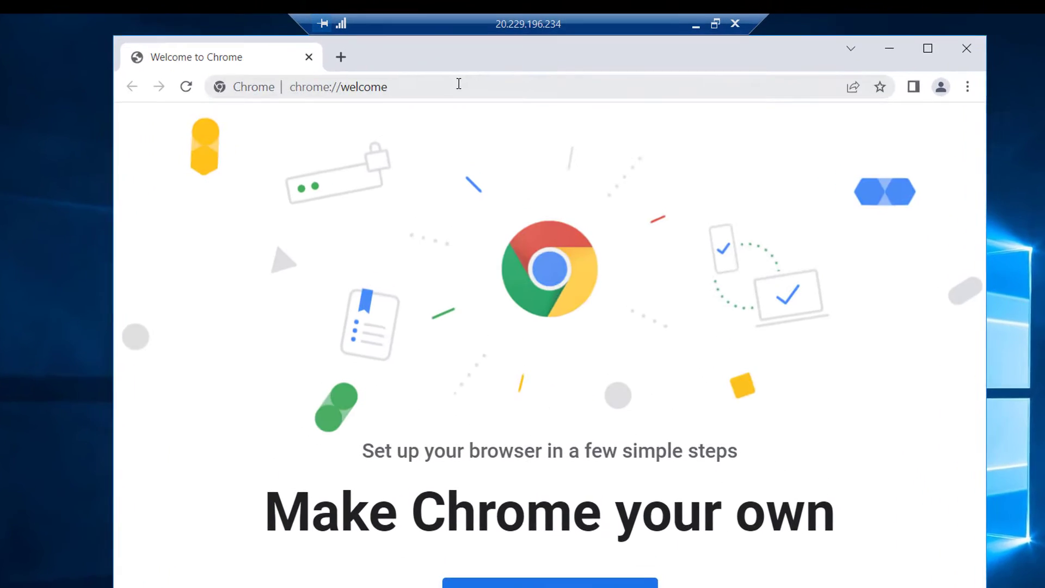
# - Switch to Chrome and open leadhootz.com
pyautogui.click(466, 48)
pyautogui.write('l')
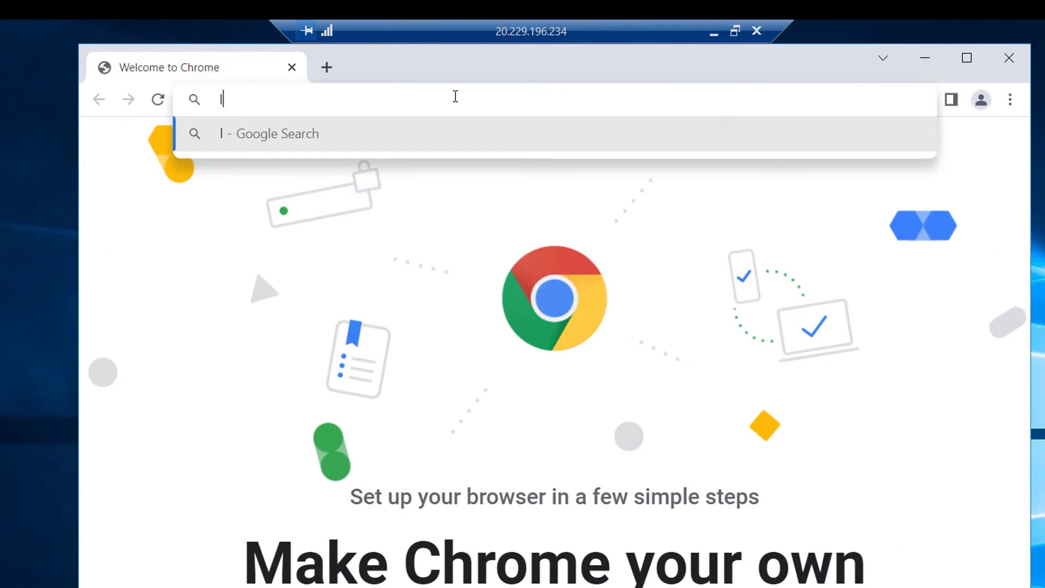
pyautogui.write('eadho')
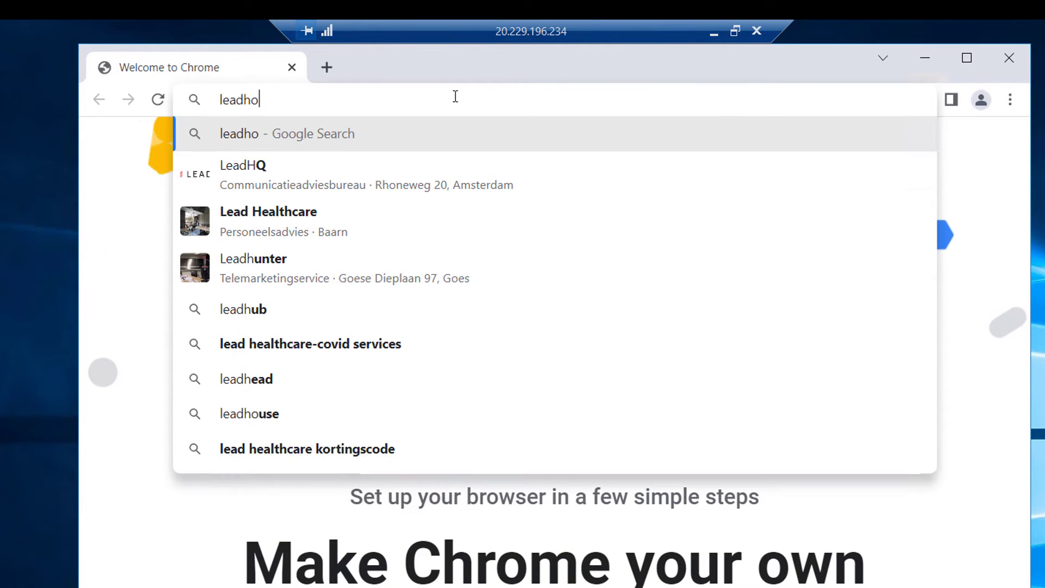
pyautogui.write('otz.com')
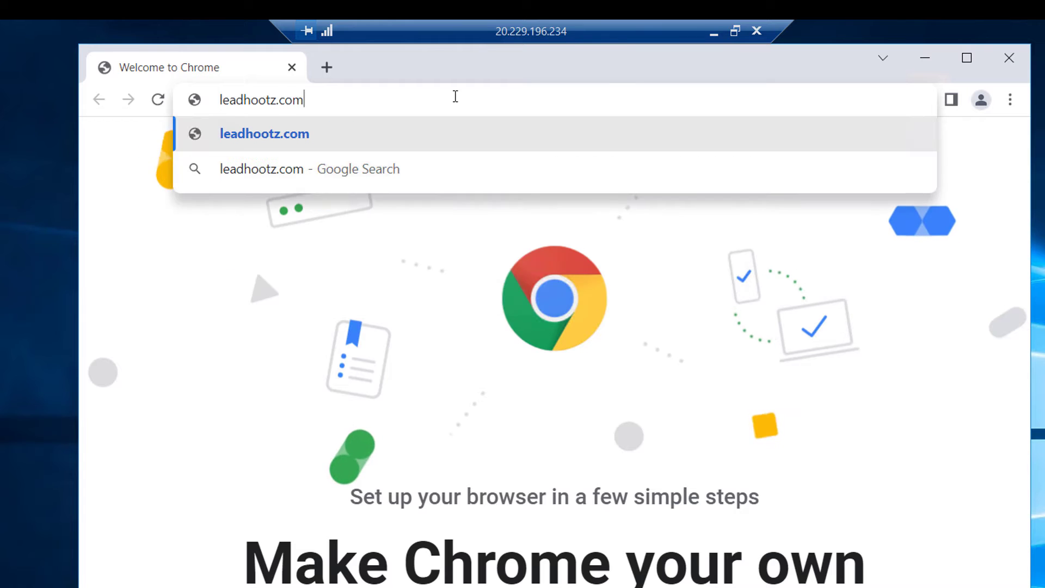
pyautogui.press('Return')
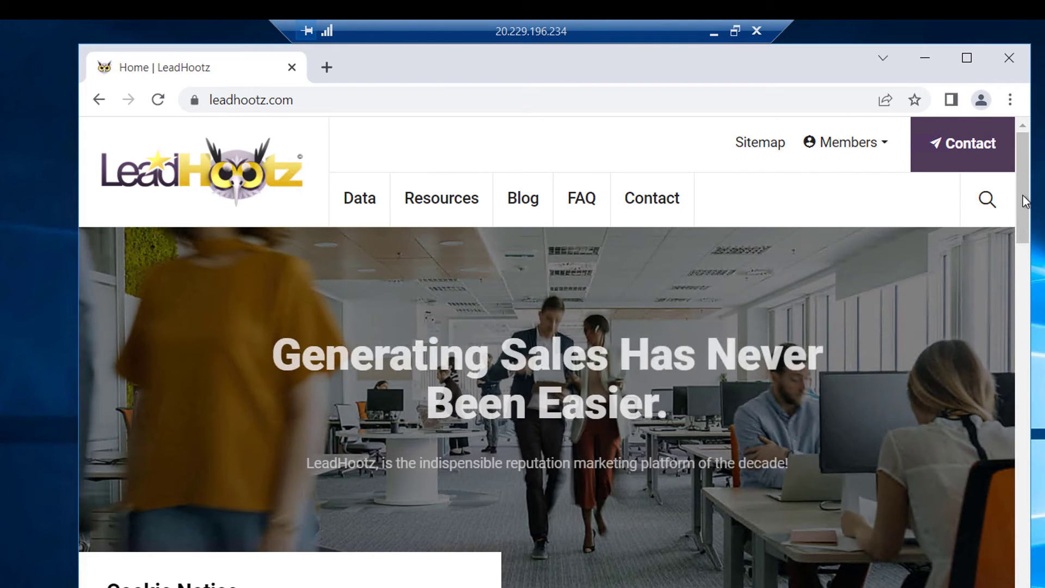
# - Find the Windows download section near the end of the LeadHootz homepage, download the installer and launch it
pyautogui.scroll(-8, 1026, 202)
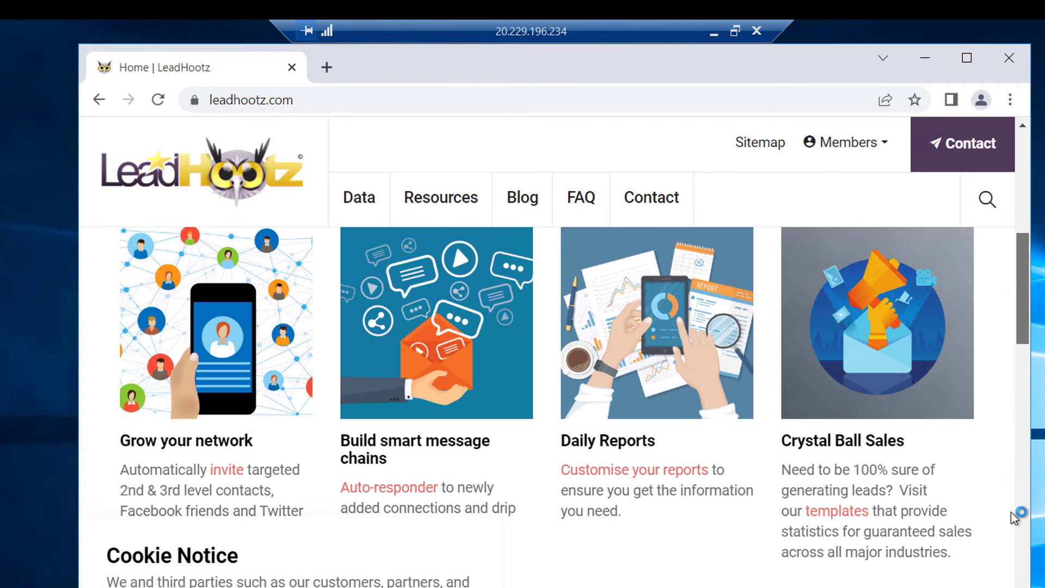
pyautogui.scroll(-15, 547, 353)
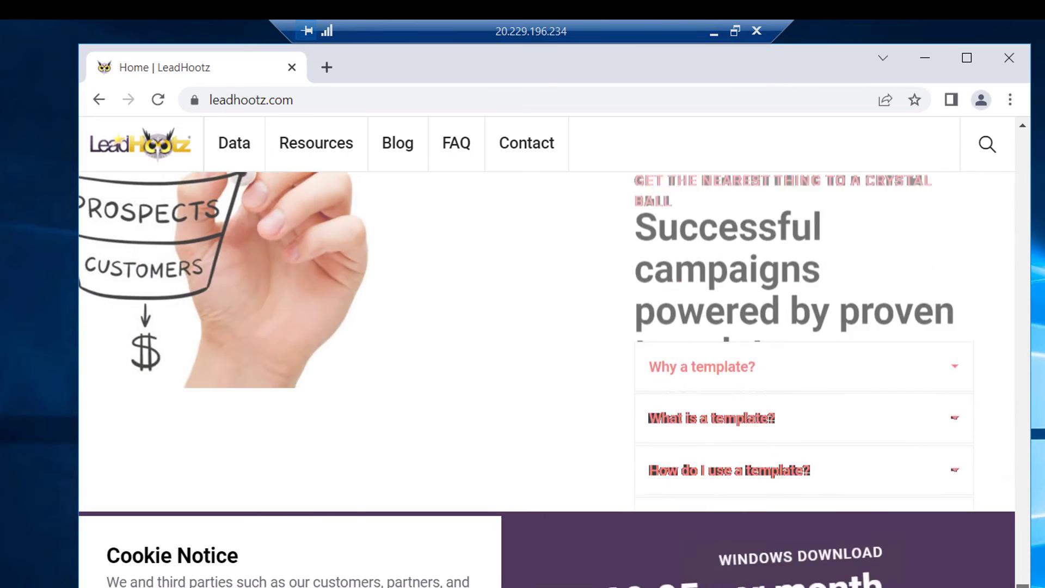
pyautogui.scroll(-4, 547, 353)
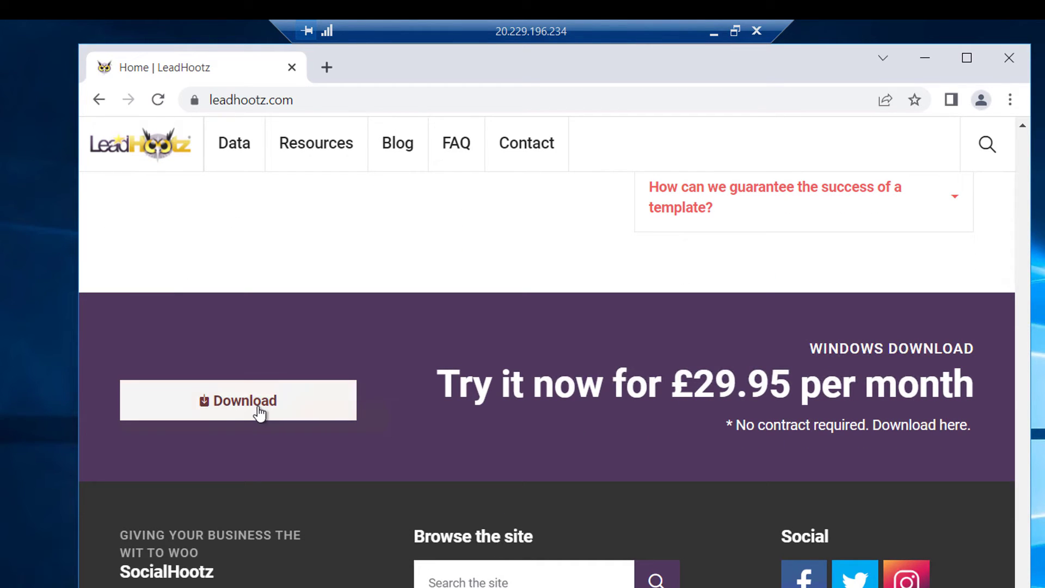
pyautogui.scroll(-2, 258, 412)
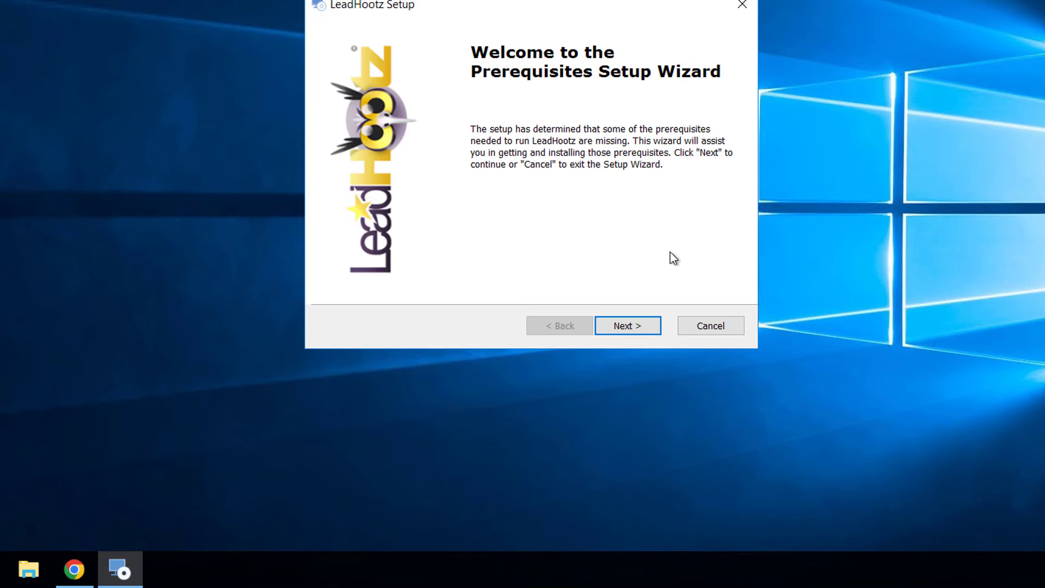
# - Install the .NET Core Desktop Runtime 3.1.3 x64 prerequisite through the LeadHootz prerequisites wizard, skipping the .NET Core Runtime
pyautogui.click(630, 329)
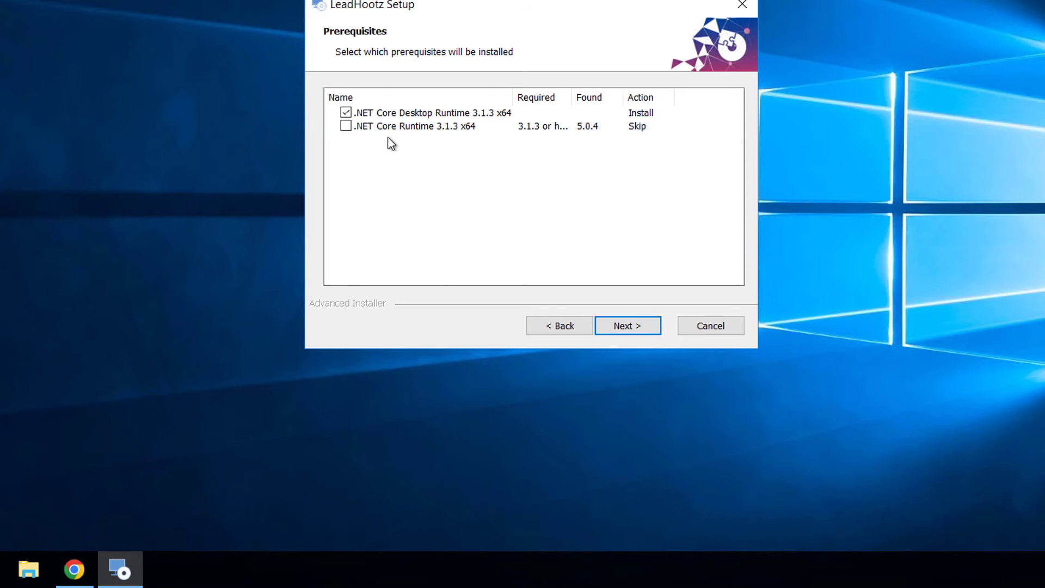
pyautogui.click(624, 321)
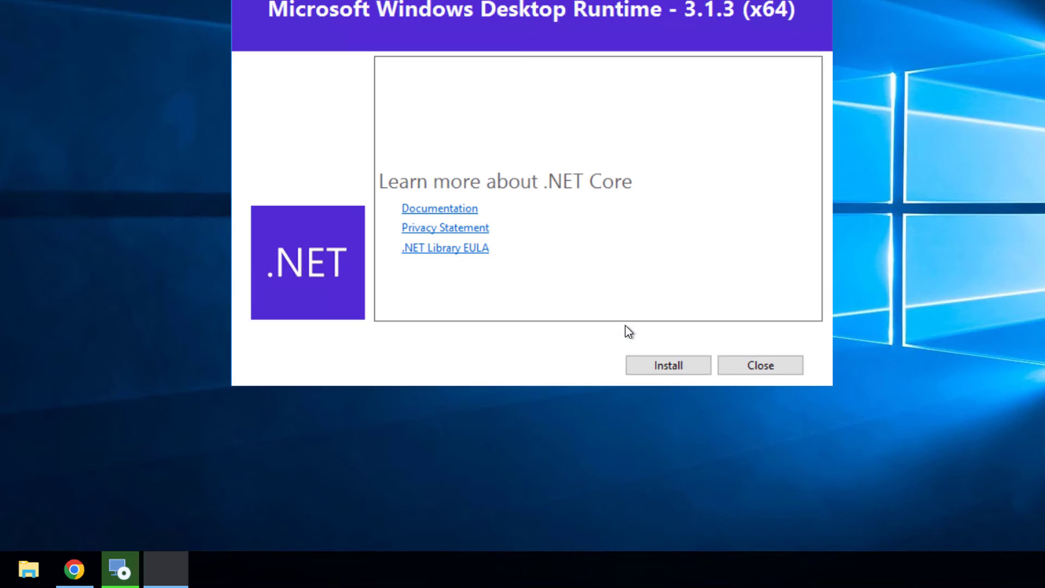
pyautogui.click(653, 370)
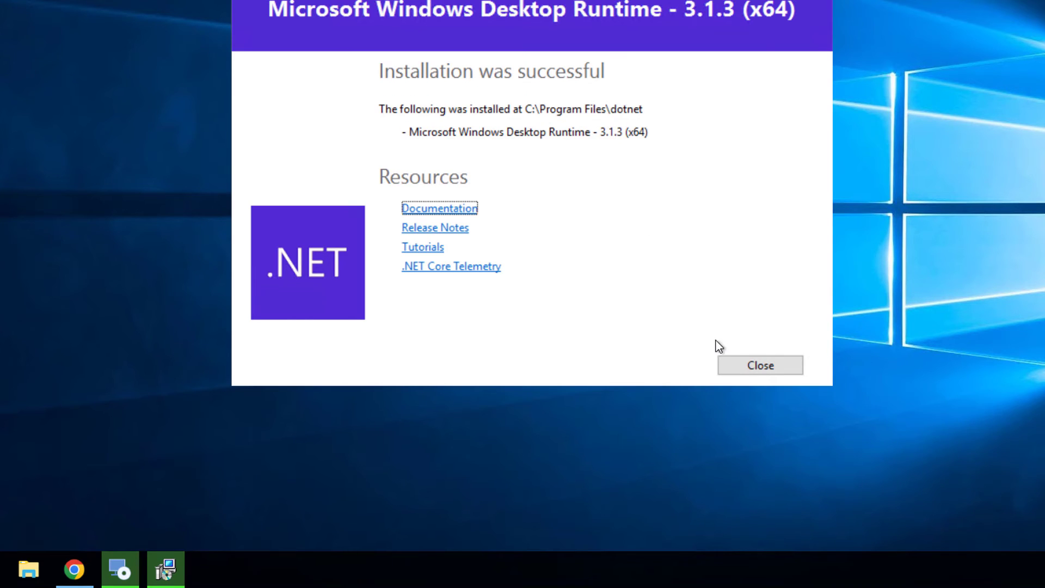
pyautogui.click(730, 364)
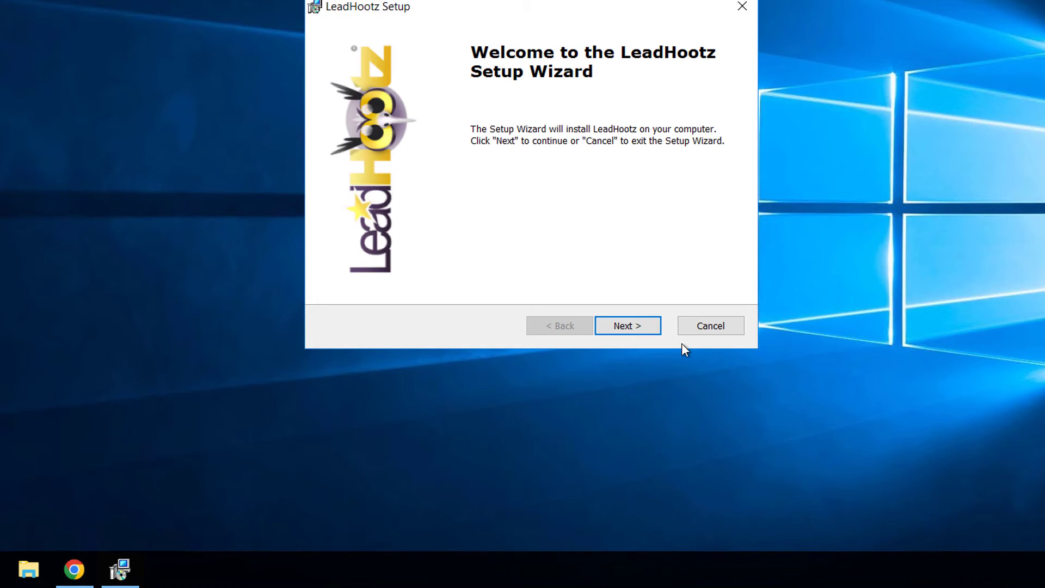
# - Install LeadHootz through its Setup Wizard with the default settings and finish the wizard
pyautogui.click(632, 332)
pyautogui.click(634, 329)
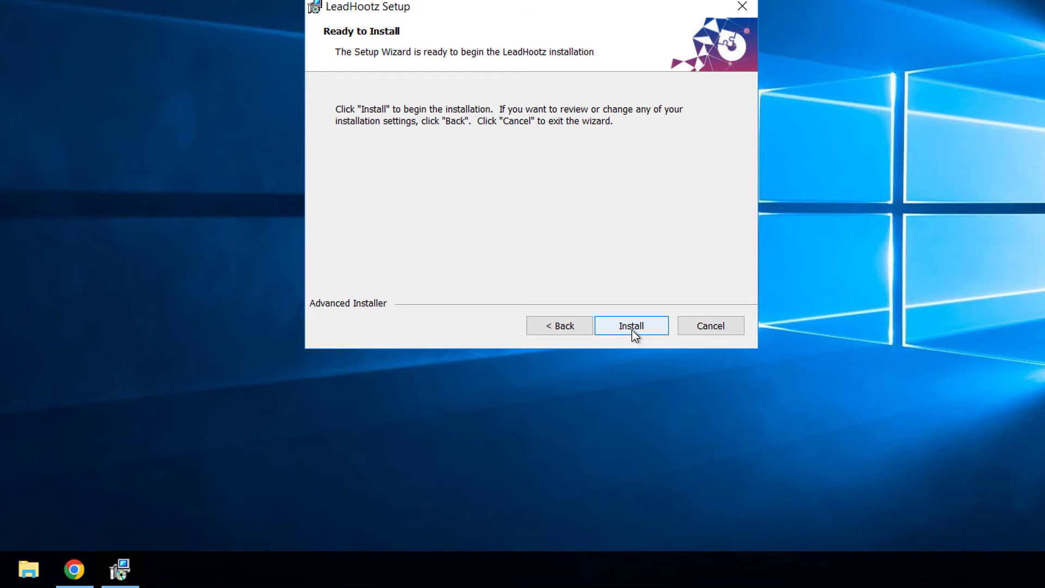
pyautogui.click(632, 328)
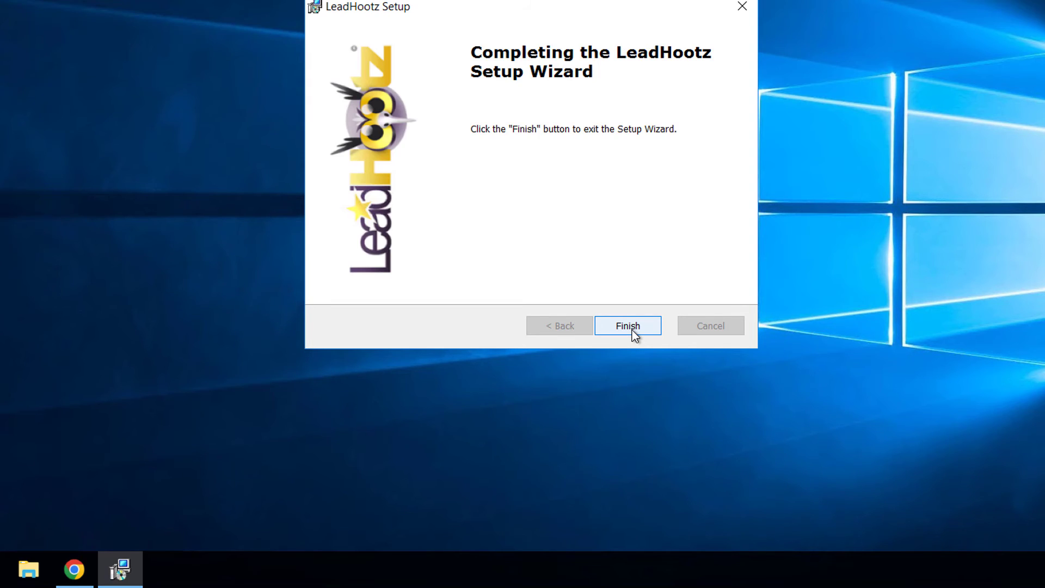
pyautogui.click(631, 329)
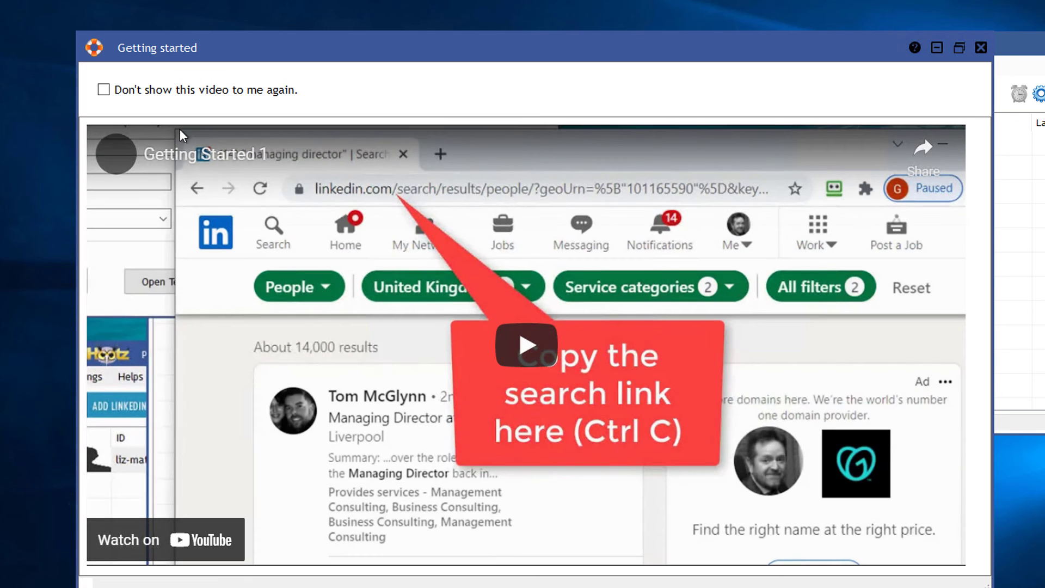
# - Opt out of seeing the Getting started video again and close its window
pyautogui.click(104, 89)
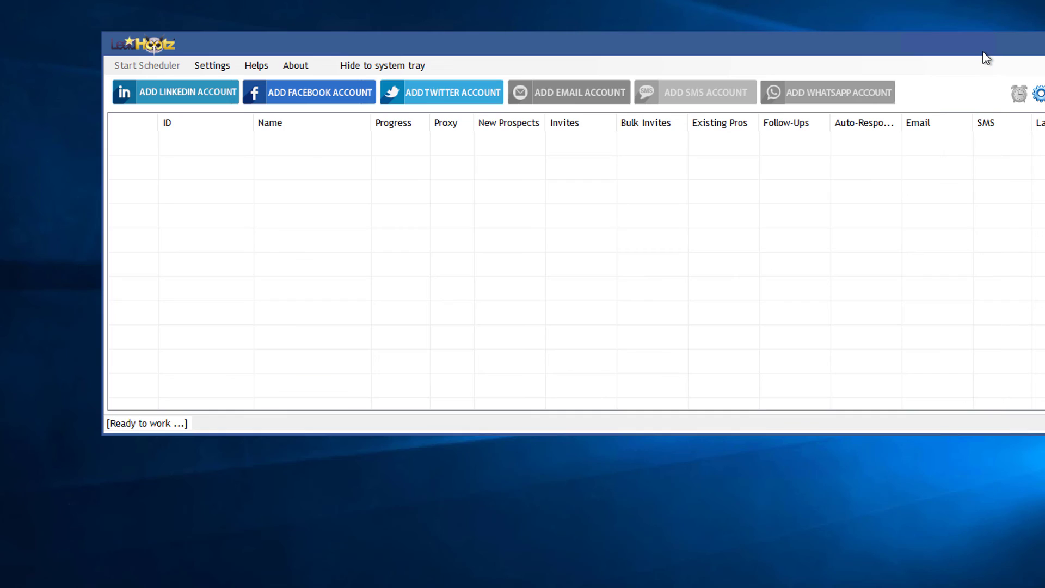
pyautogui.click(981, 48)
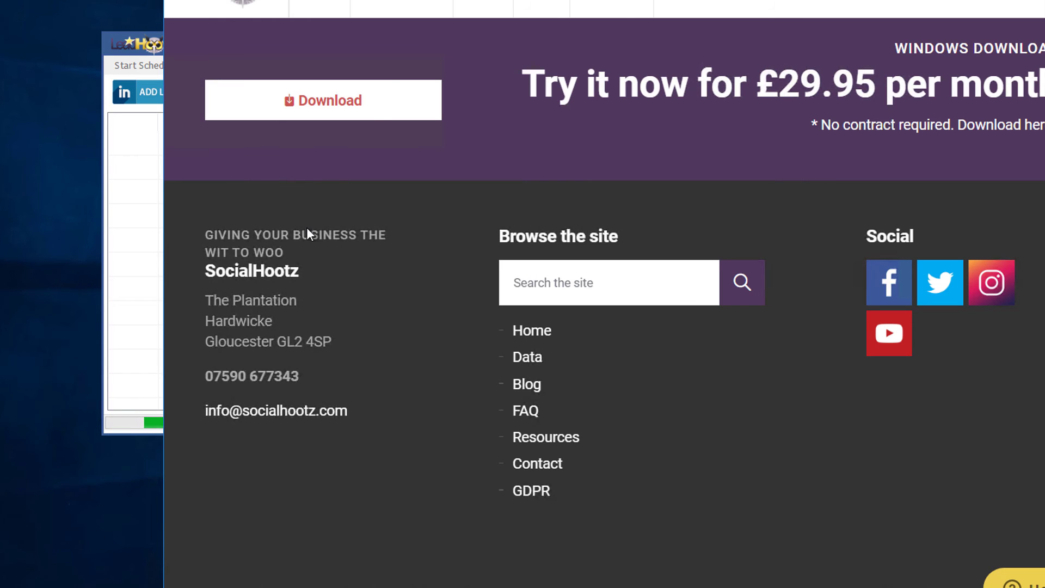
# - In Chrome, browse the Getting Started guide from the LeadHootz Help Center down to creating an invite schedule, and open the site's Help widget
pyautogui.click(413, 49)
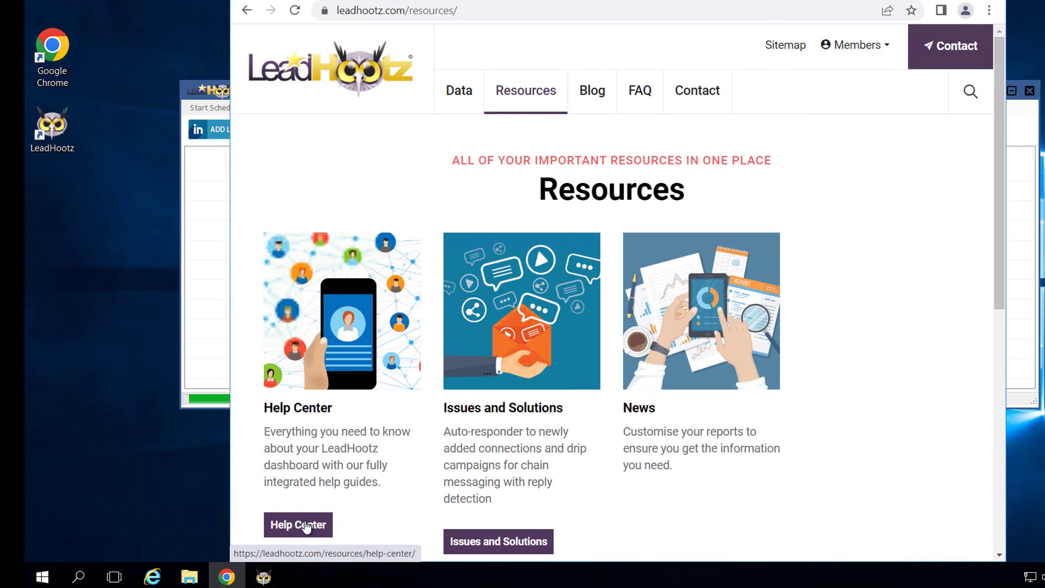
pyautogui.click(306, 525)
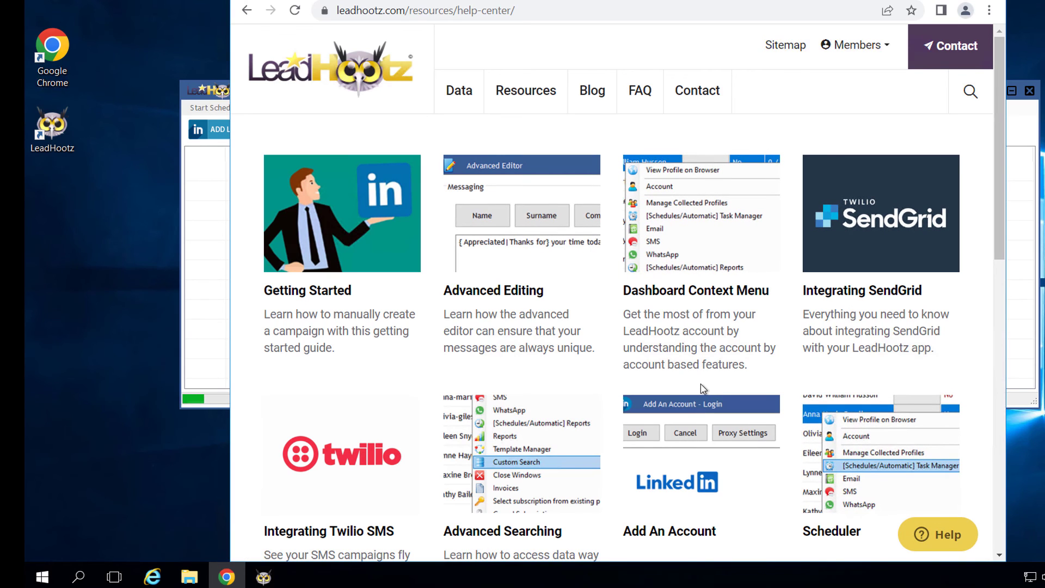
pyautogui.click(334, 296)
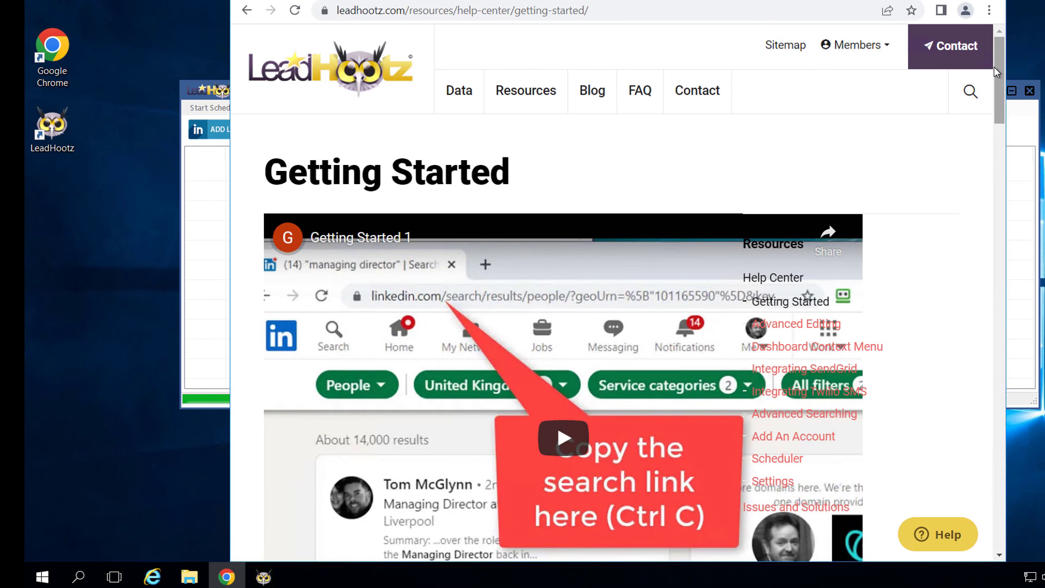
pyautogui.moveTo(994, 66); pyautogui.dragTo(994, 362)
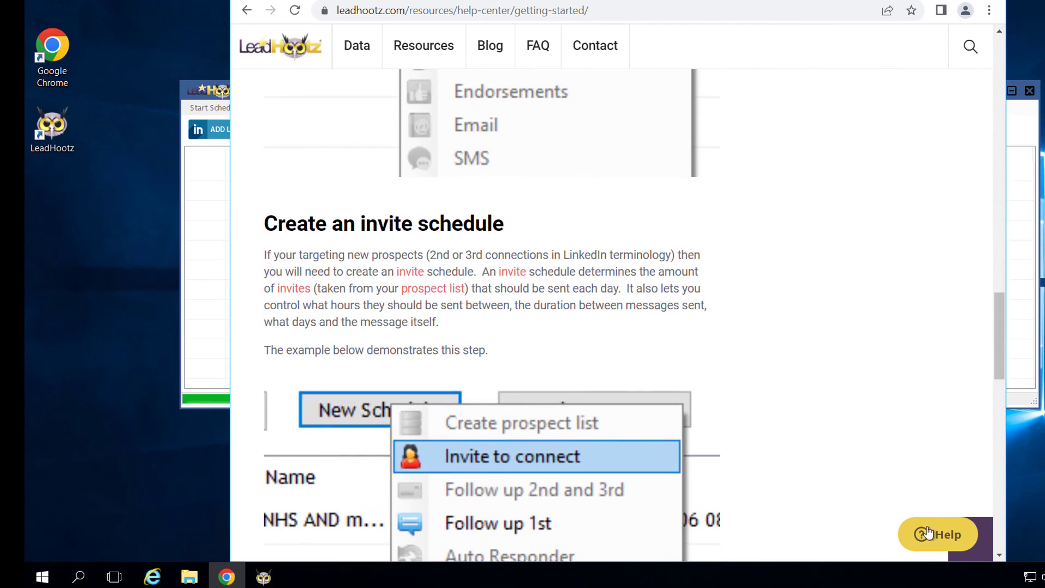
pyautogui.click(942, 541)
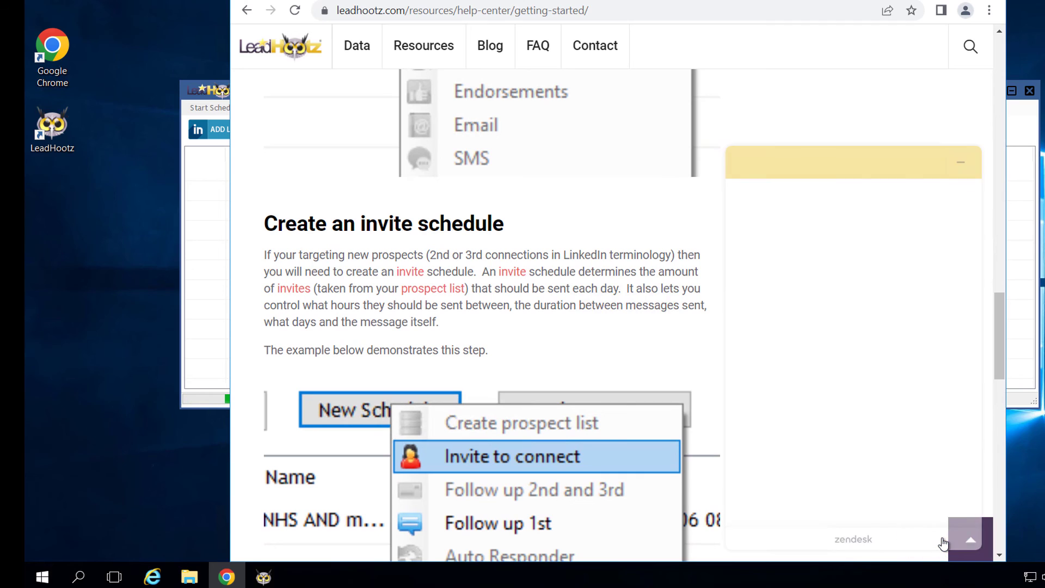